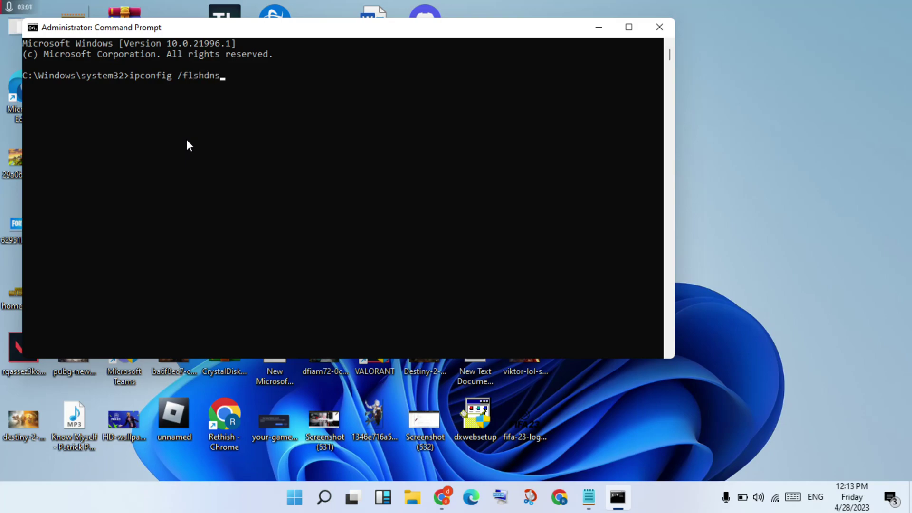
Correct the command to ipconfig /flushdns and run it to flush the DNS cache
key(Left)
key(Left)
key(Left)
key(Left)
key(Left)
text(u)
key(Return)
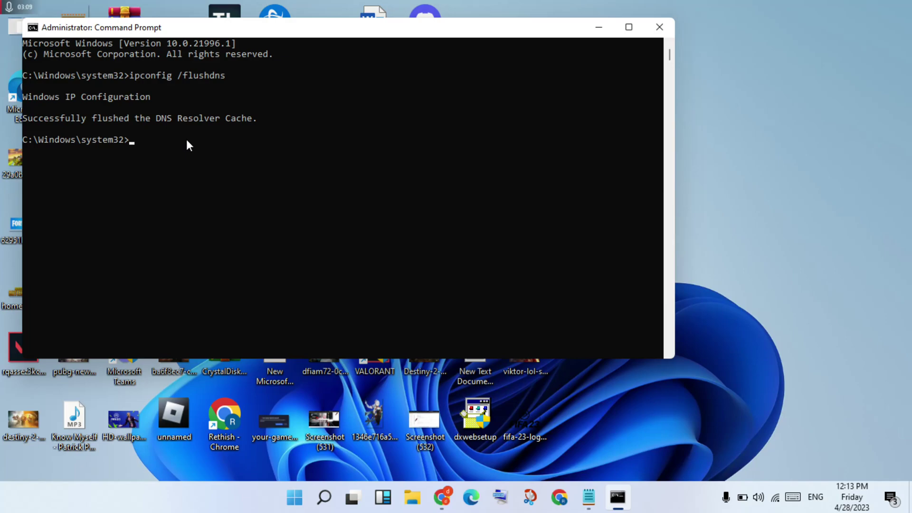
Reset the Winsock catalog with netsh winsock reset, then close Command Prompt
text(netsh winsock reset)
key(Return)
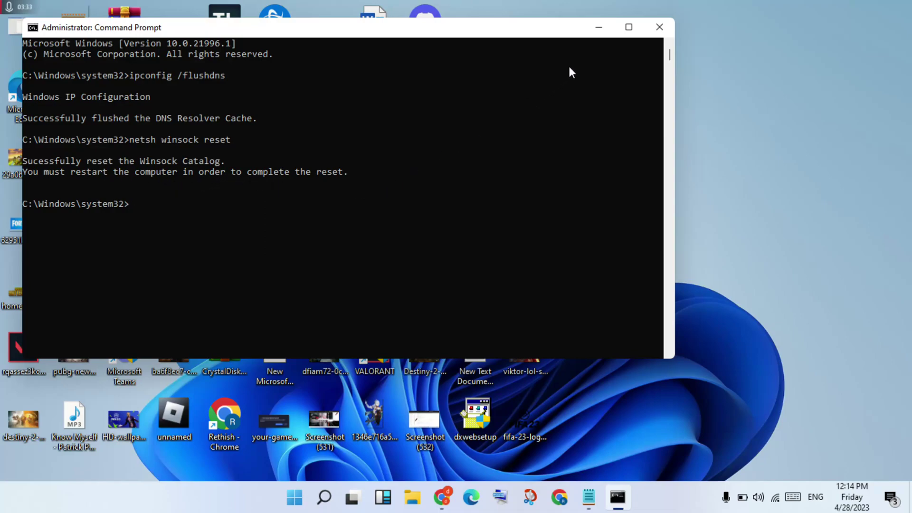
click(660, 26)
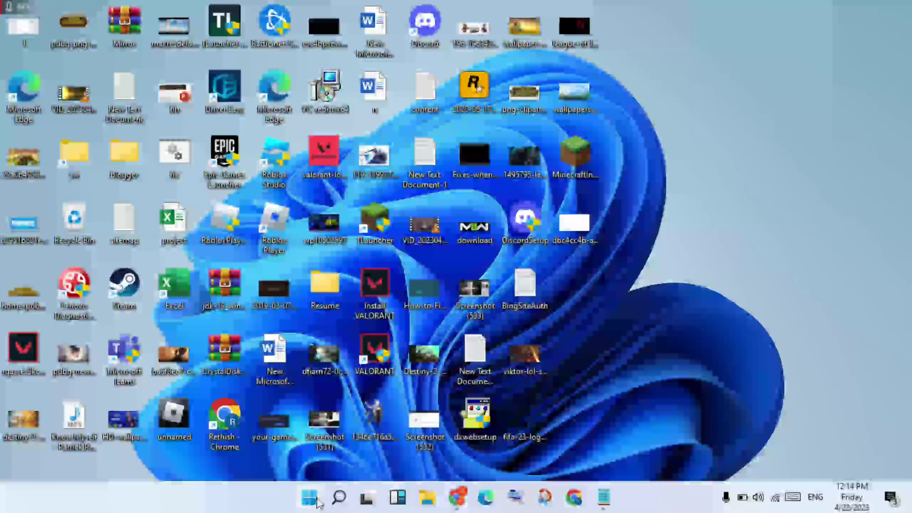
View the Start menu power options without restarting, then briefly restore and minimize the Notepad checklist
click(317, 502)
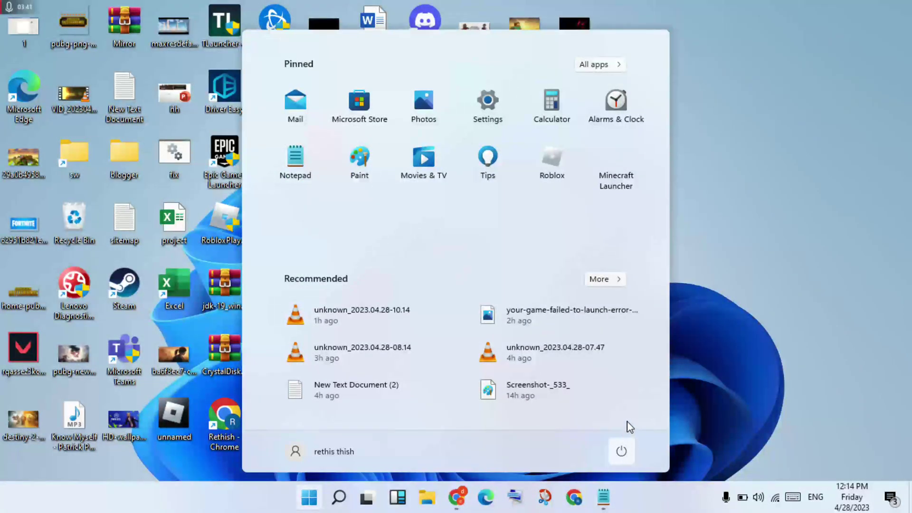
click(621, 452)
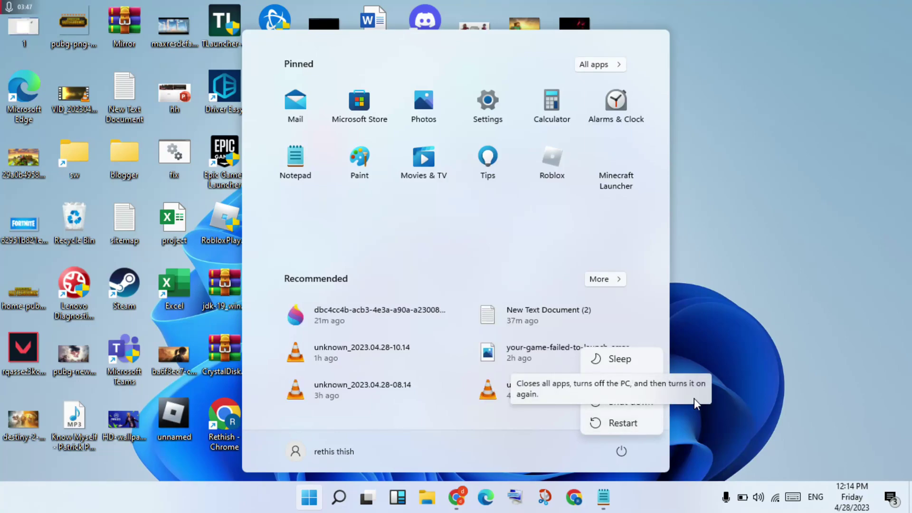
key(Escape)
click(715, 341)
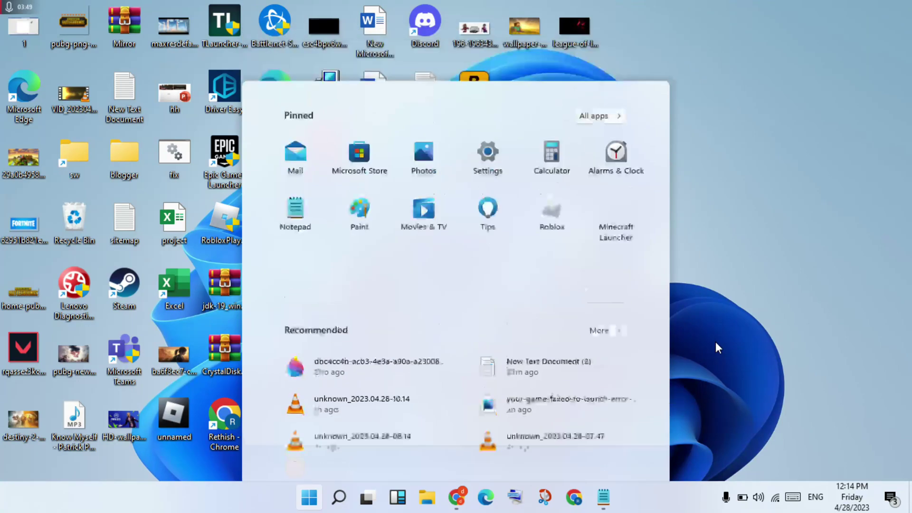
click(605, 500)
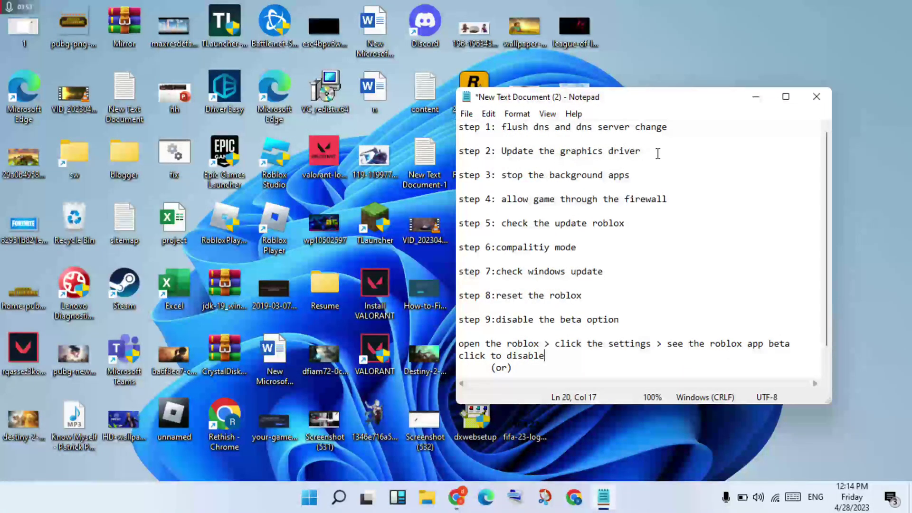
click(755, 97)
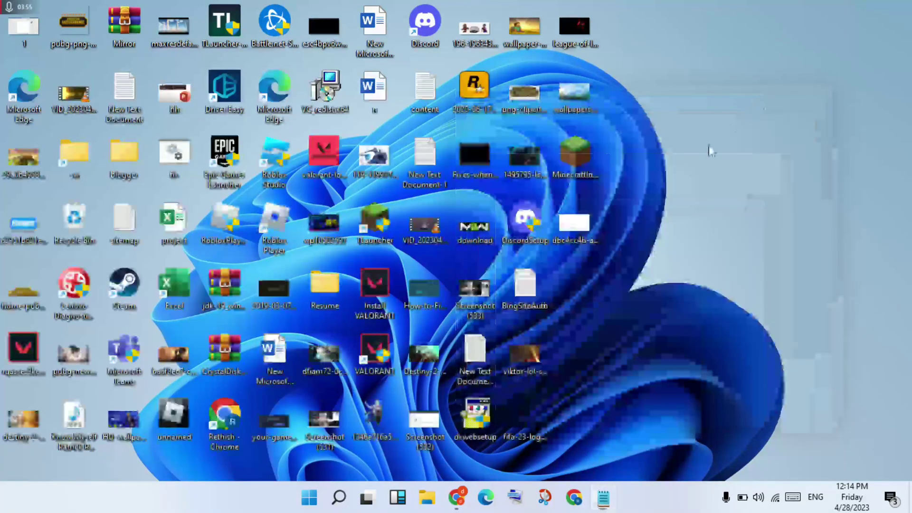
click(341, 503)
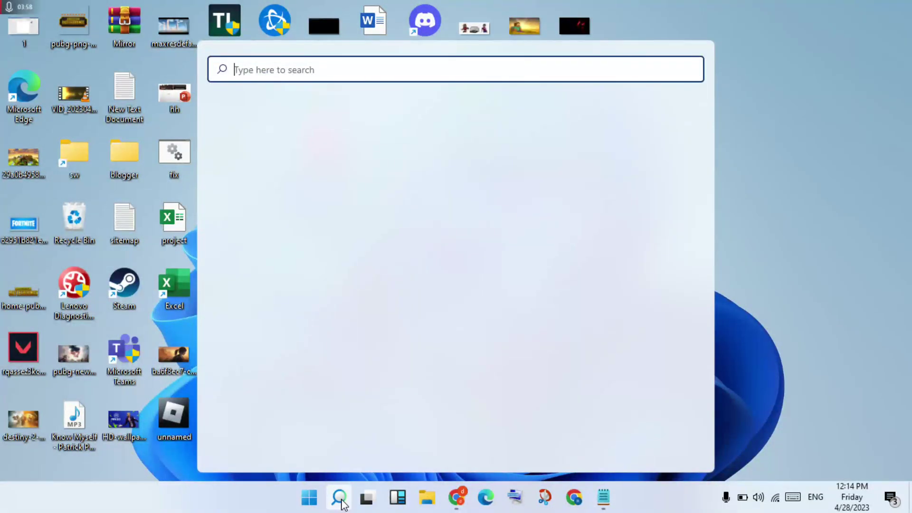
text(s)
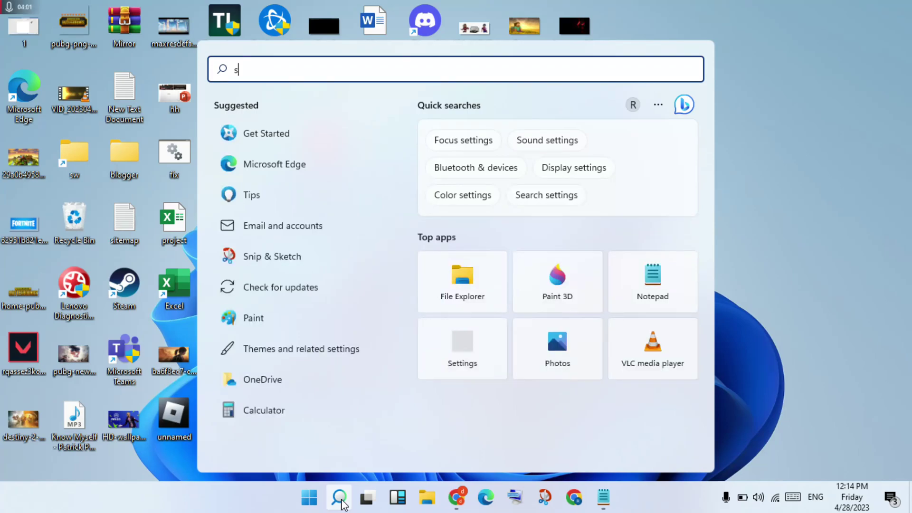
key(BackSpace)
text(dev)
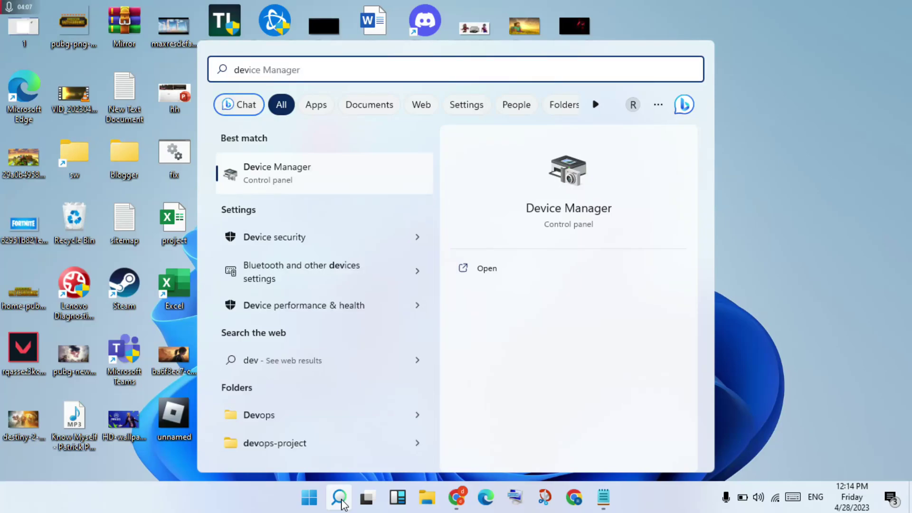
click(339, 497)
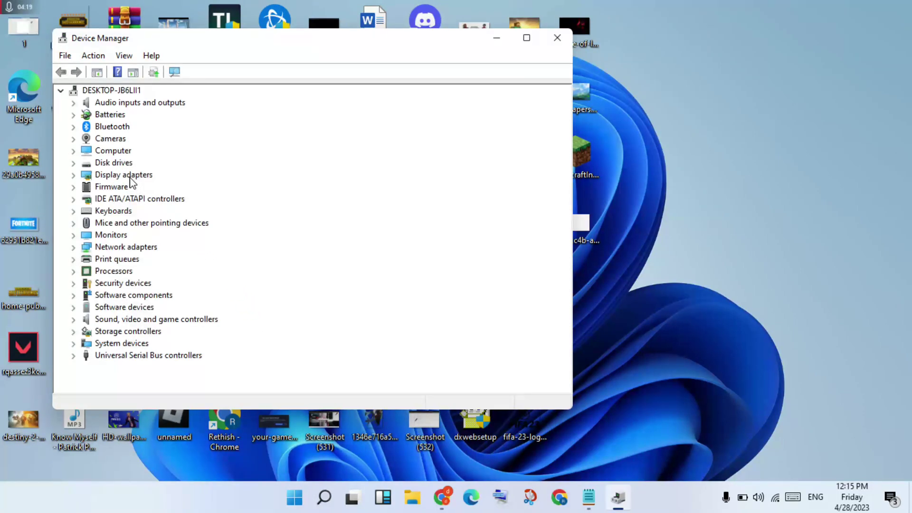
click(129, 179)
double_click(130, 180)
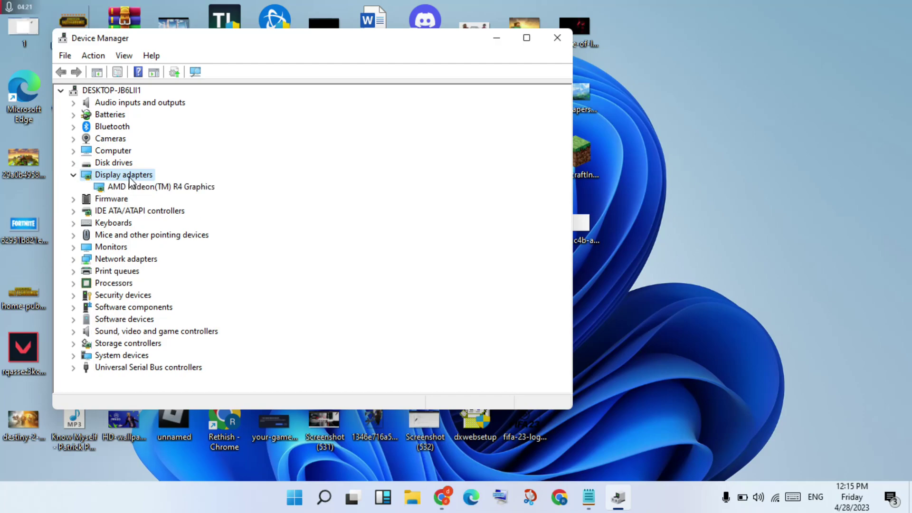
click(179, 190)
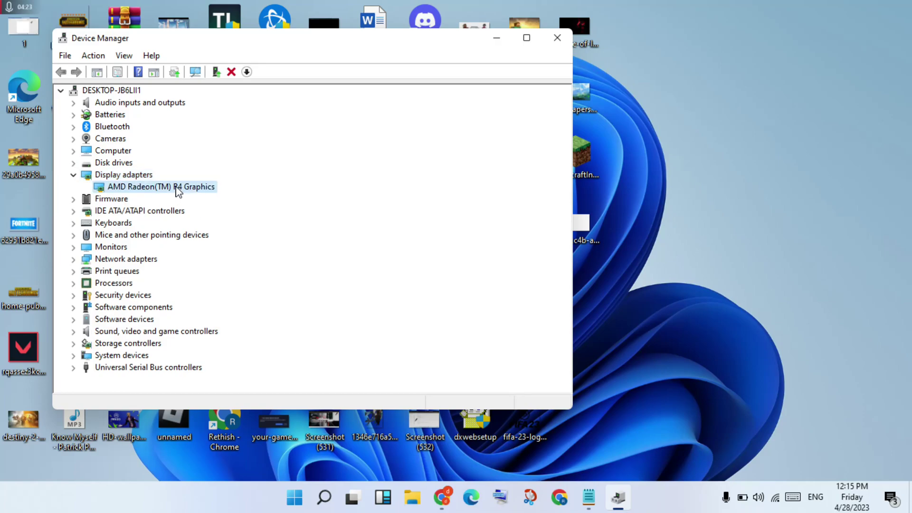
right_click(178, 190)
click(203, 192)
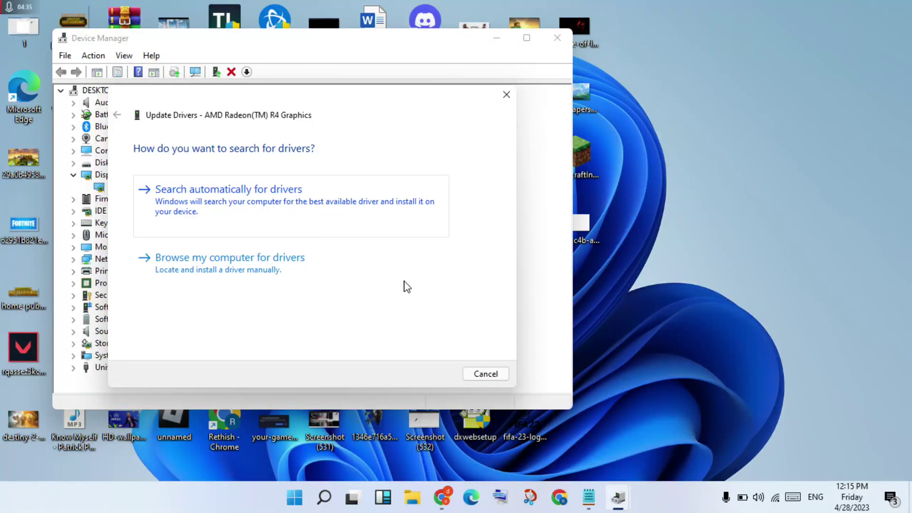
click(485, 374)
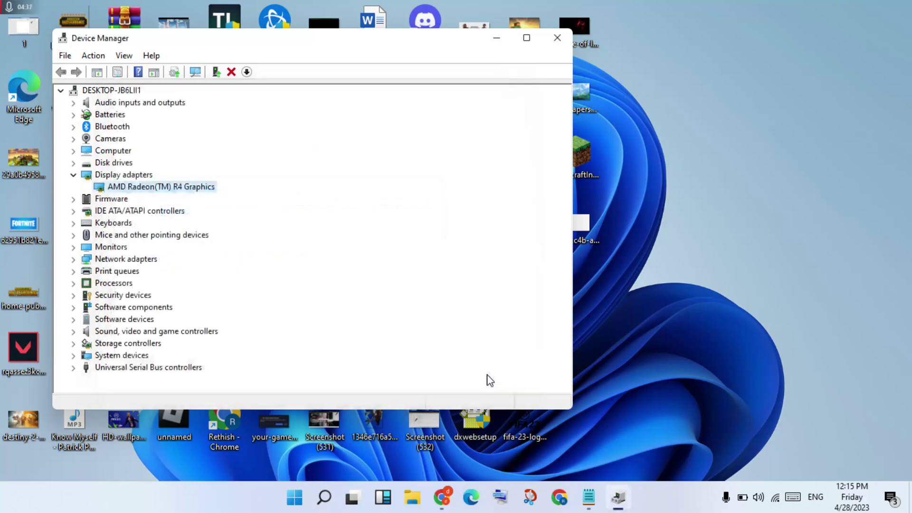
click(557, 38)
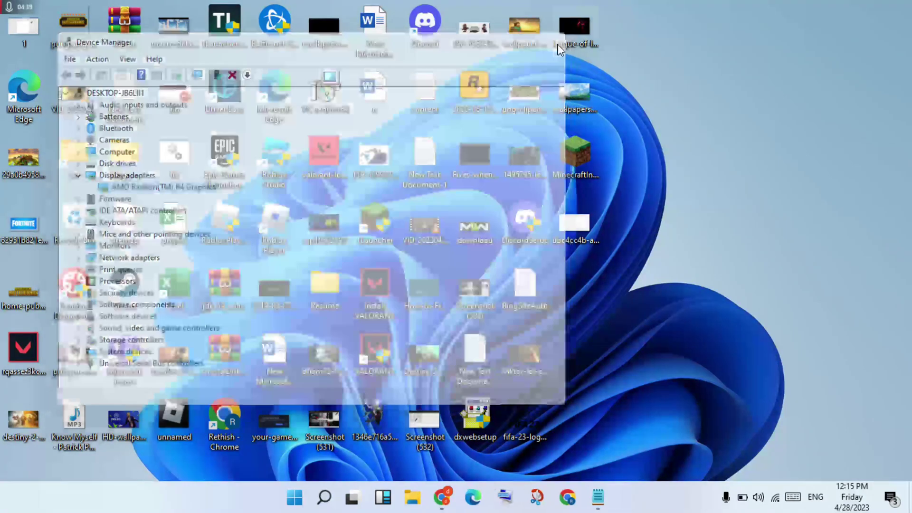
click(604, 497)
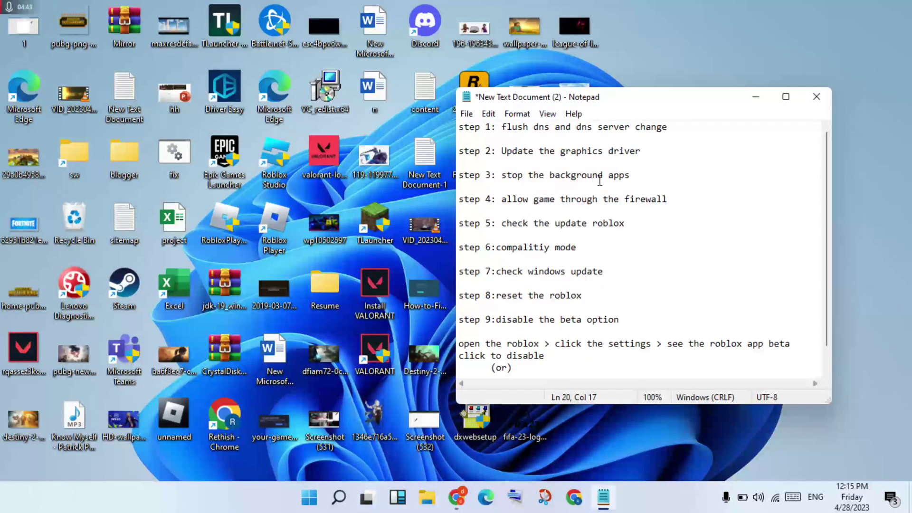
click(755, 97)
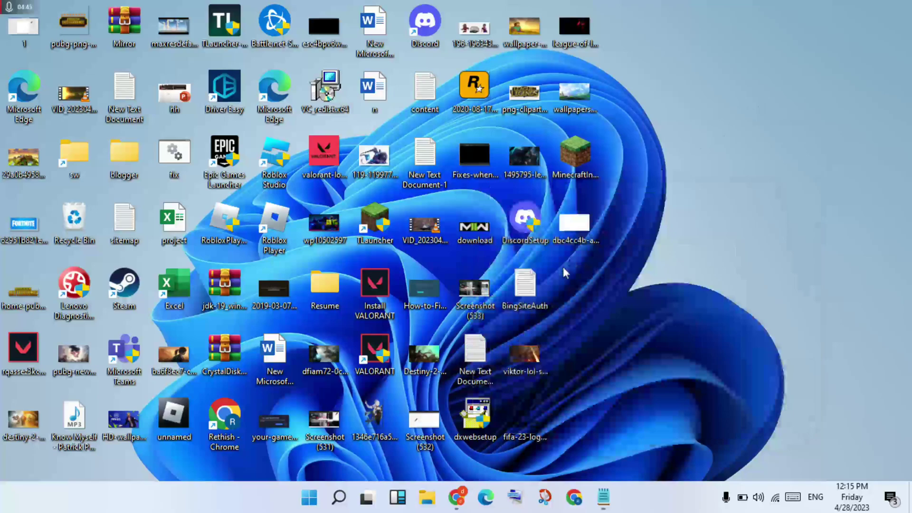
Launch the Settings app by searching 'settings'
click(332, 508)
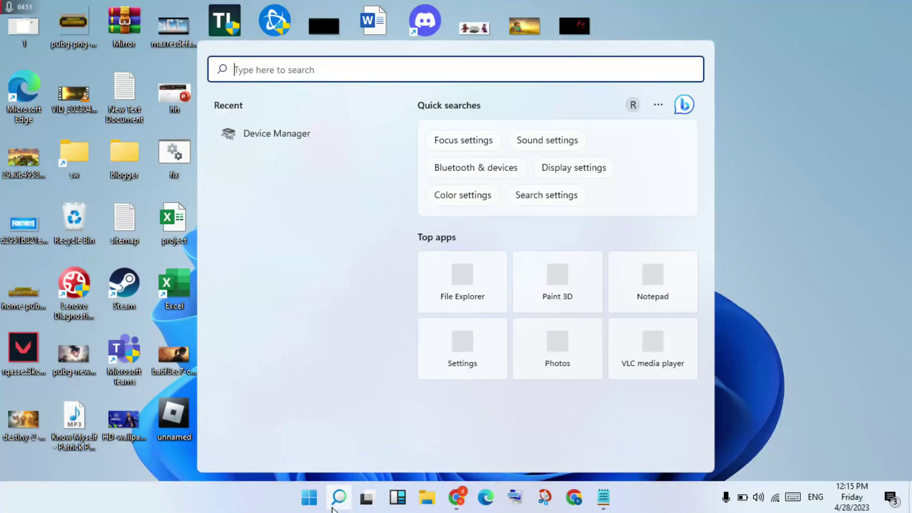
text(sett)
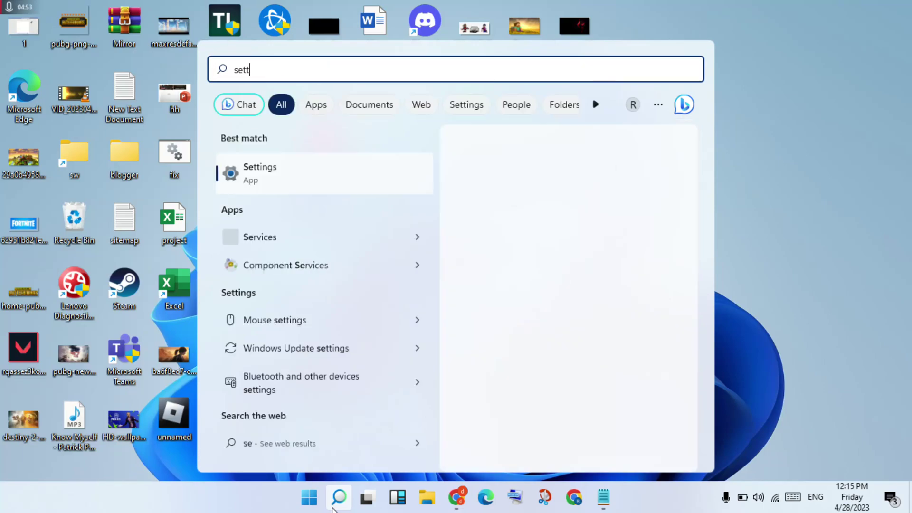
text(ing)
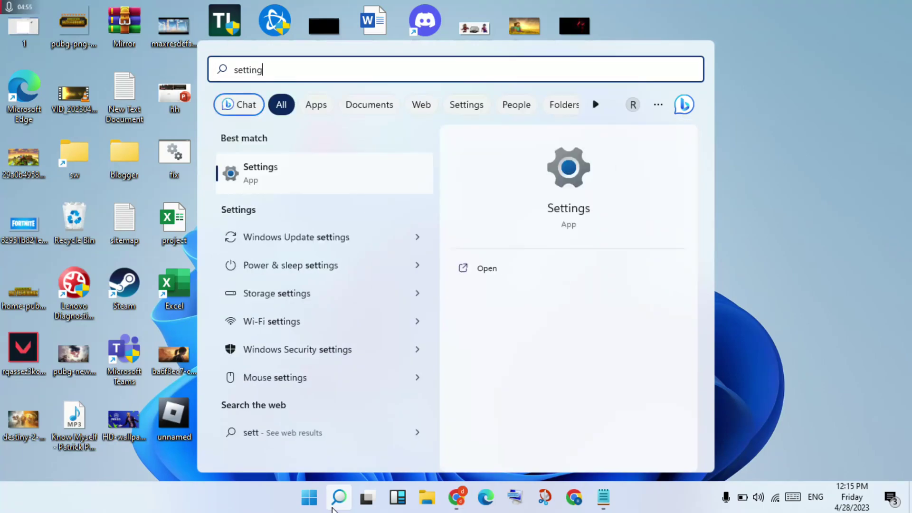
text(s)
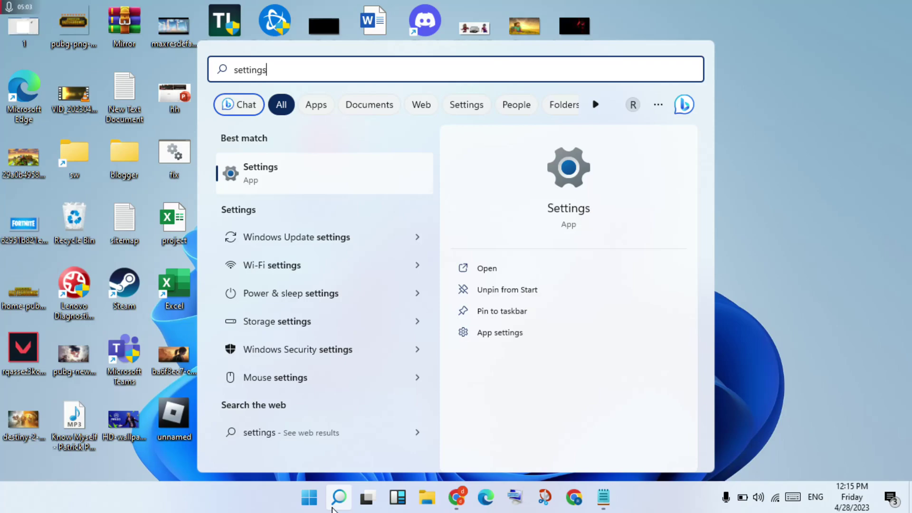
key(Return)
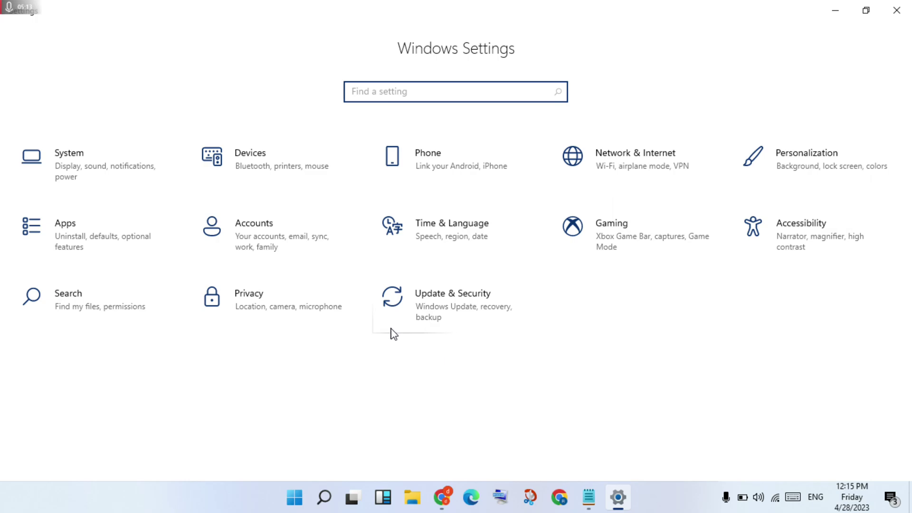
Confirm Privacy > Background apps is Off for all apps, then close Settings
click(282, 323)
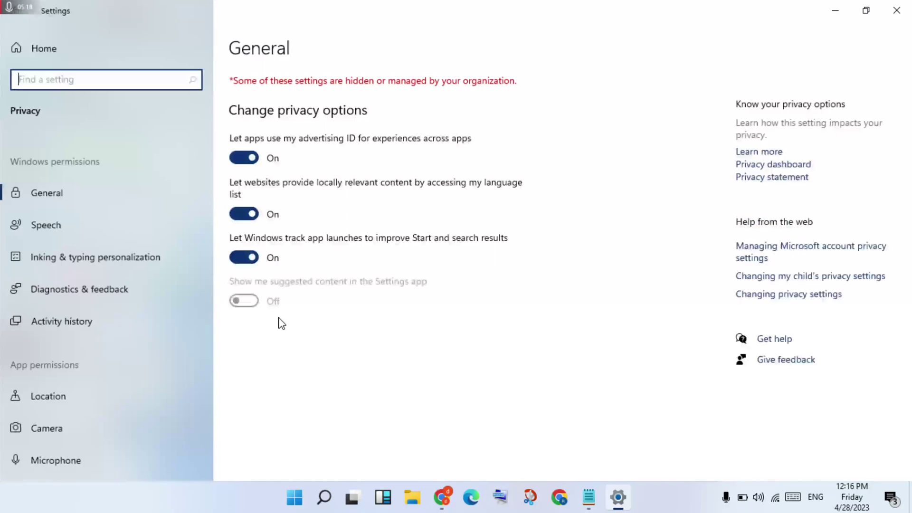
scroll(121, 320, down, 12)
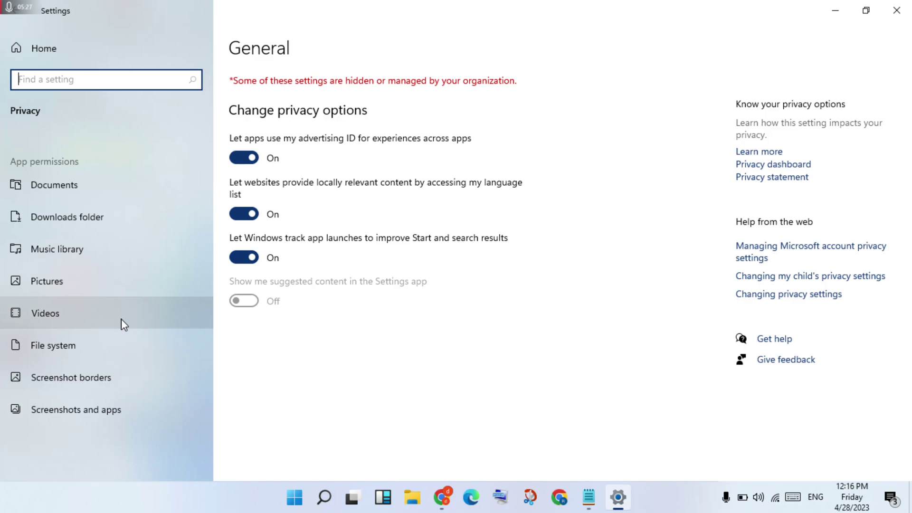
scroll(121, 323, up, 5)
click(90, 312)
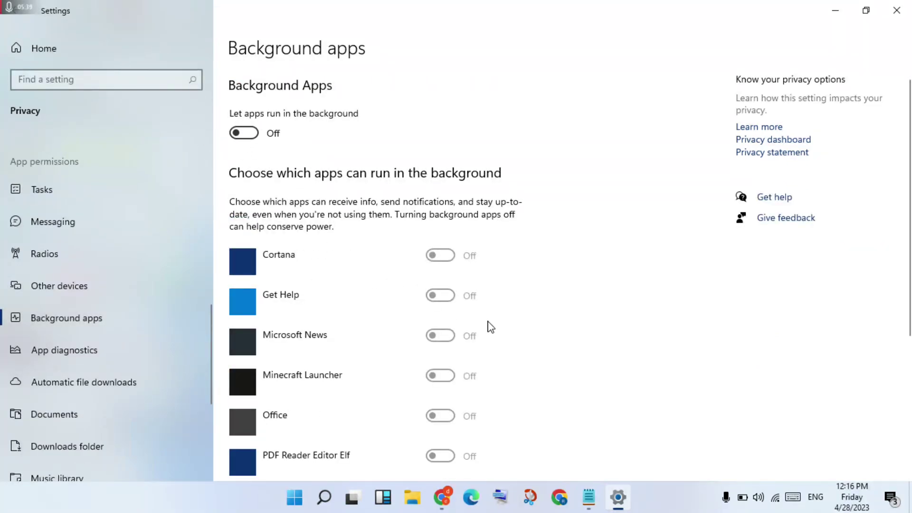
scroll(497, 334, down, 15)
scroll(496, 335, up, 15)
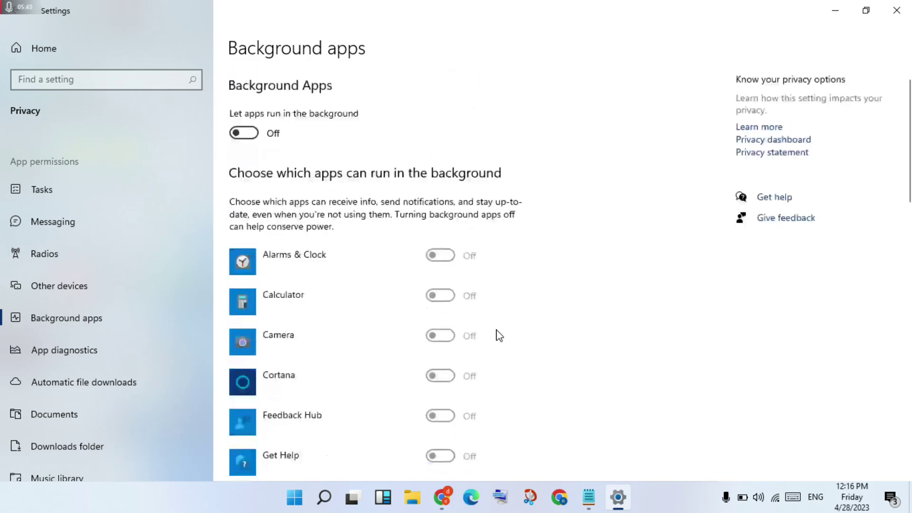
click(897, 10)
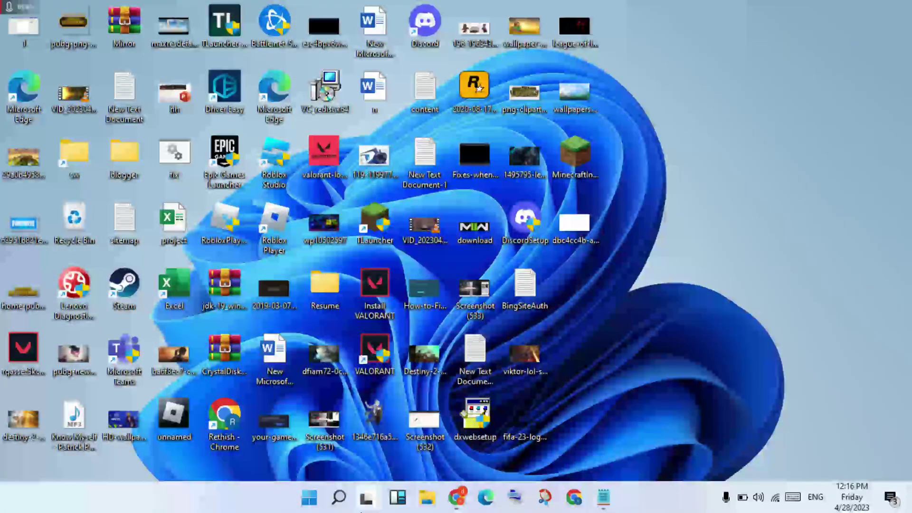
Open Task Manager via a 'task' search and end the Start process
click(339, 498)
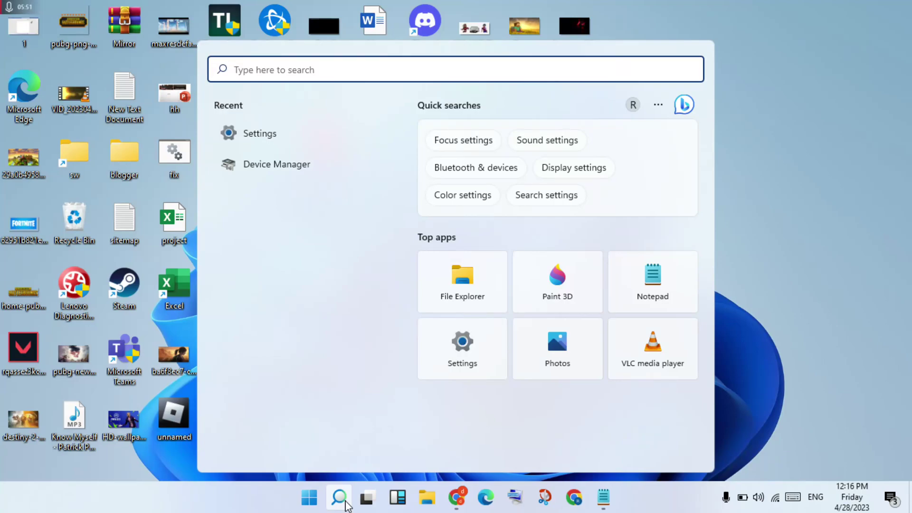
text(tas)
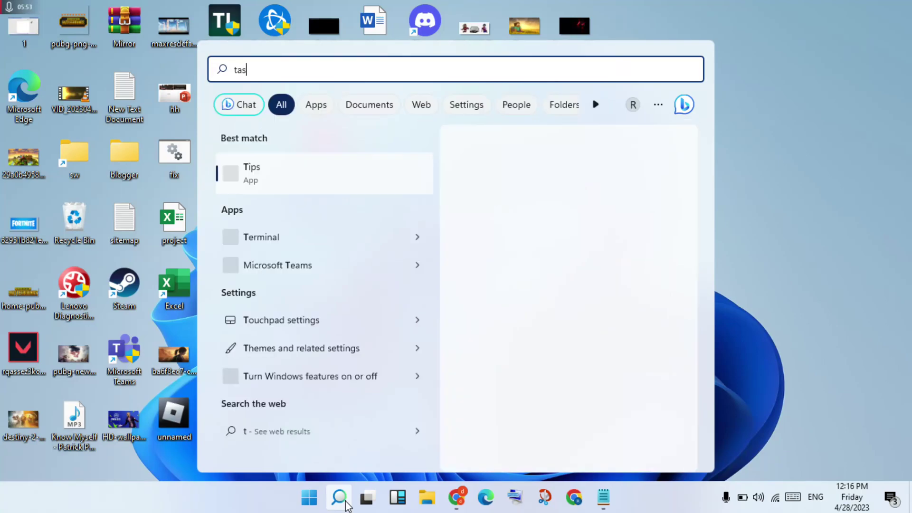
text(k)
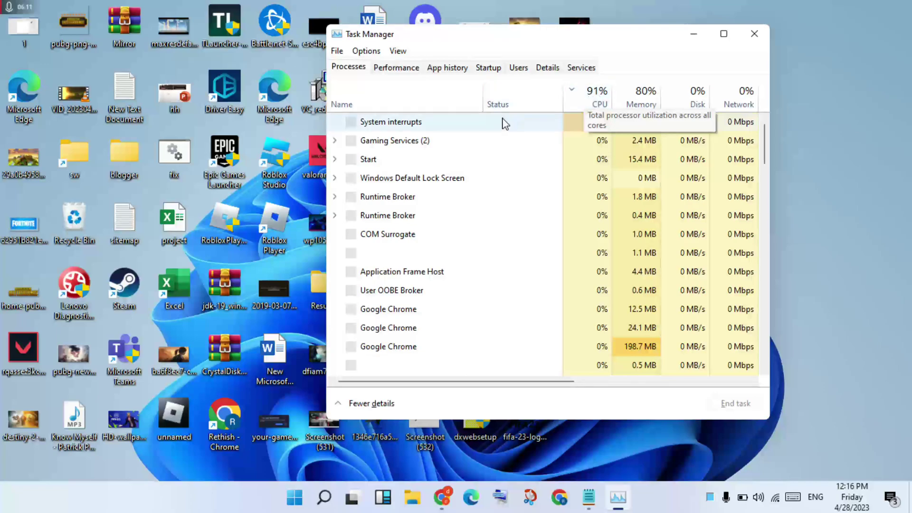
right_click(506, 160)
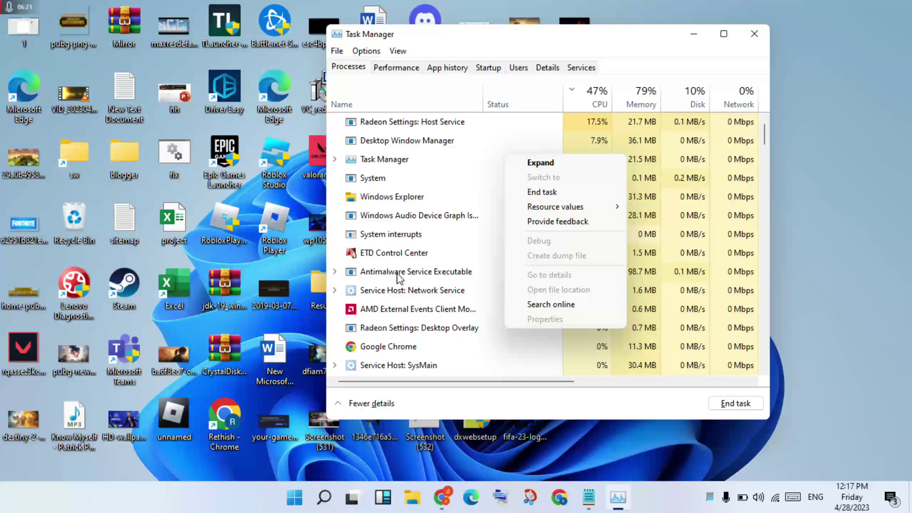
click(399, 276)
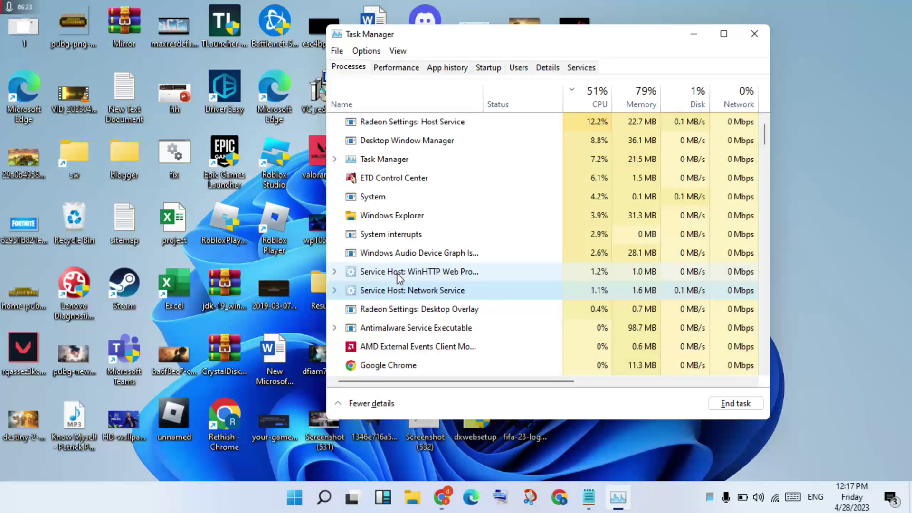
End Antimalware Service Executable, close Task Manager, and bring back the Notepad checklist
right_click(509, 274)
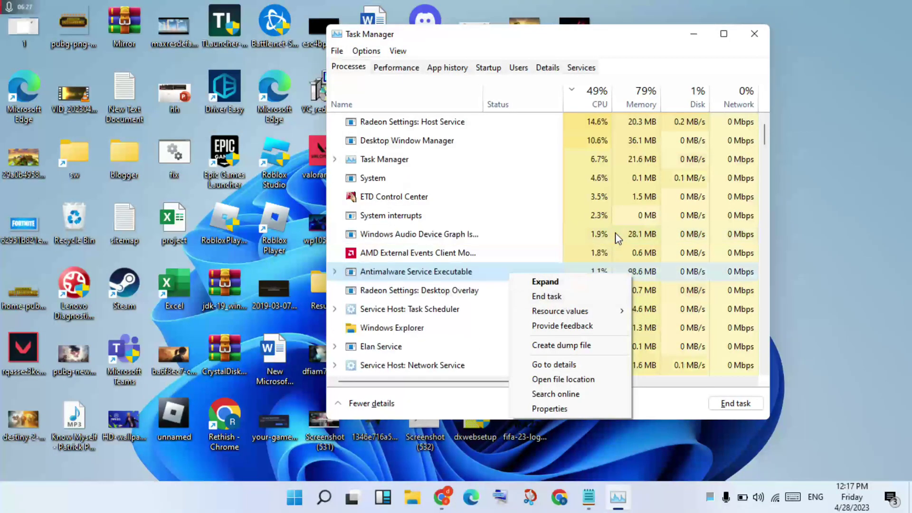
click(752, 33)
click(753, 34)
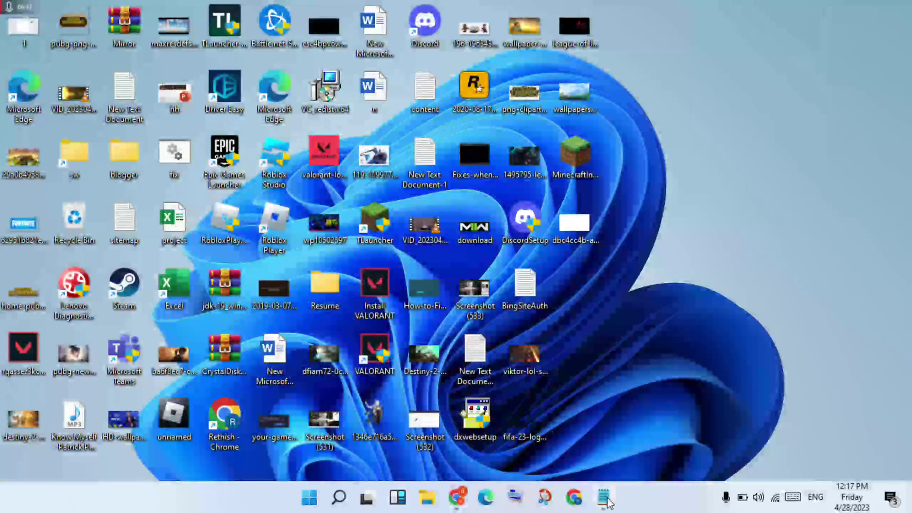
click(606, 498)
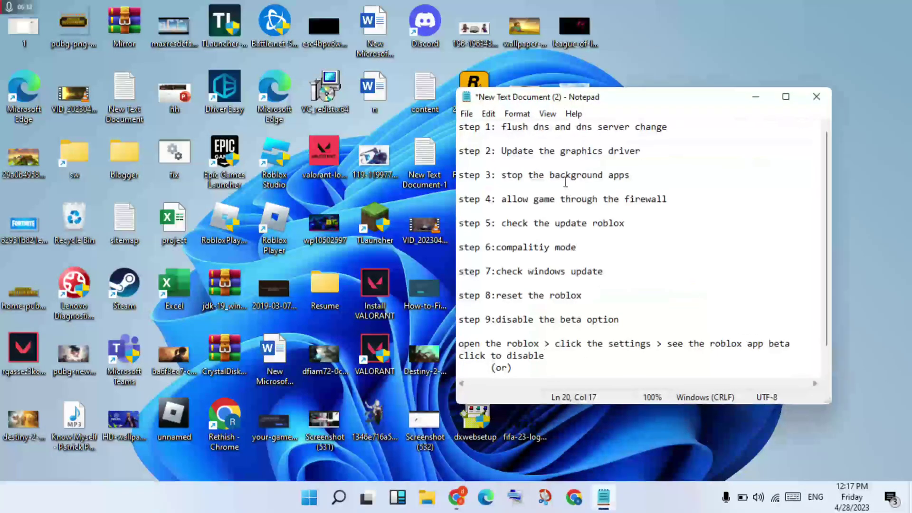